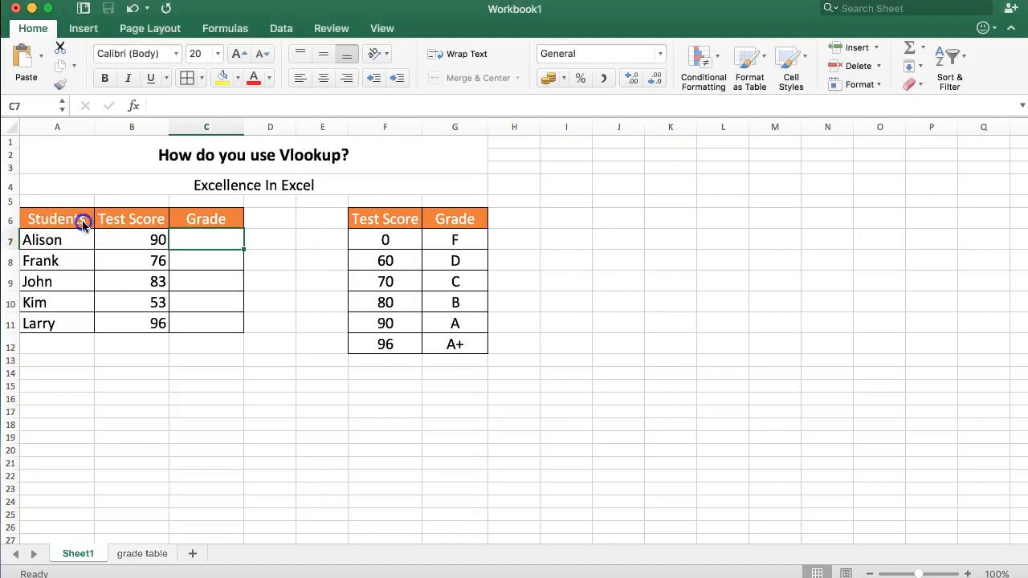
- Examine the student names in A7:A11 and their test scores in B7:B11
click(55, 239)
click(60, 261)
click(62, 282)
click(56, 304)
click(51, 323)
click(145, 235)
drag(146, 236, 131, 317)
click(134, 242)
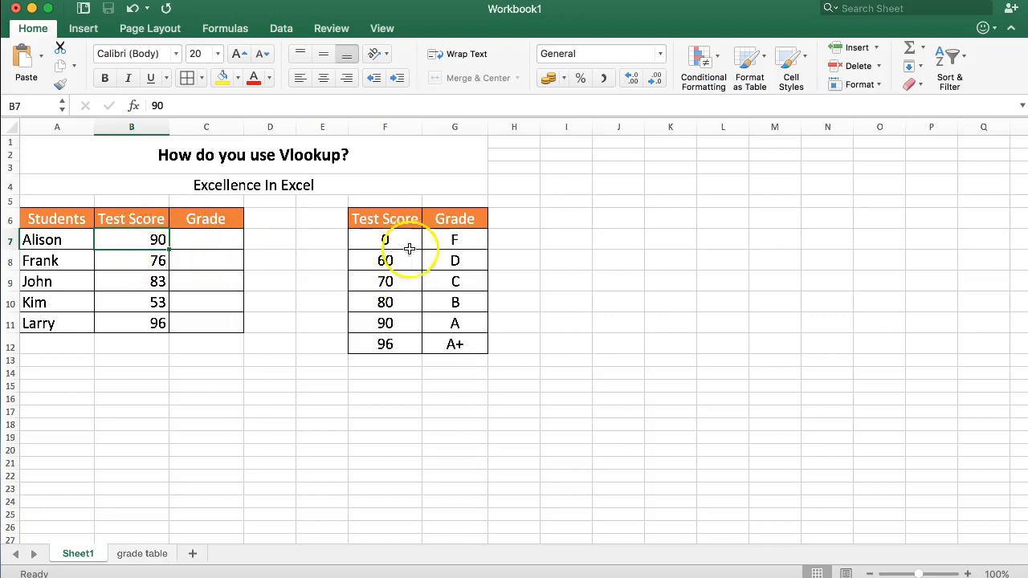
- Examine the score-to-grade lookup table in F6:G12 and how the B7 score matches a grade for the empty Grade column
drag(393, 241, 390, 346)
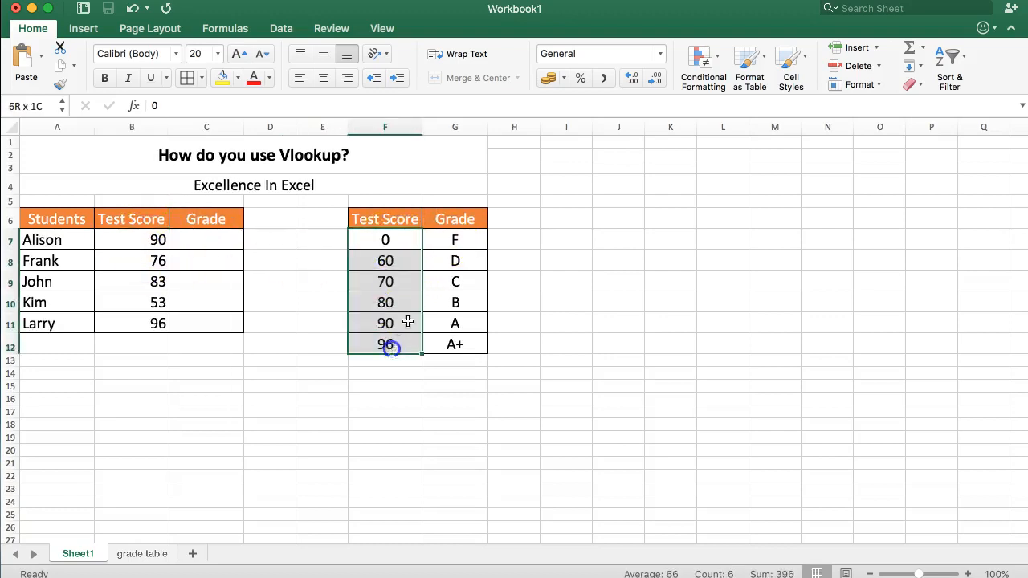
drag(372, 223, 446, 346)
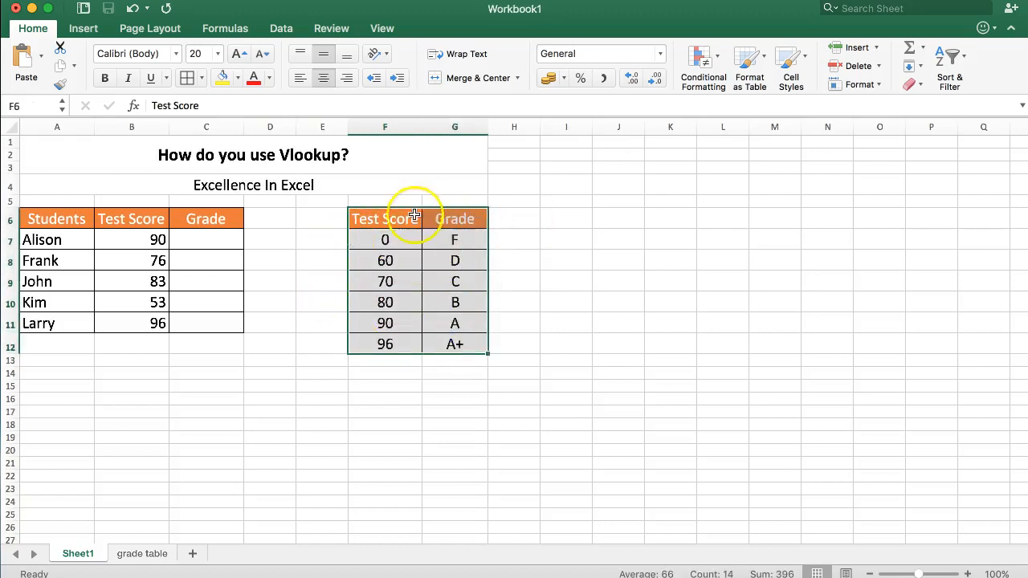
click(214, 234)
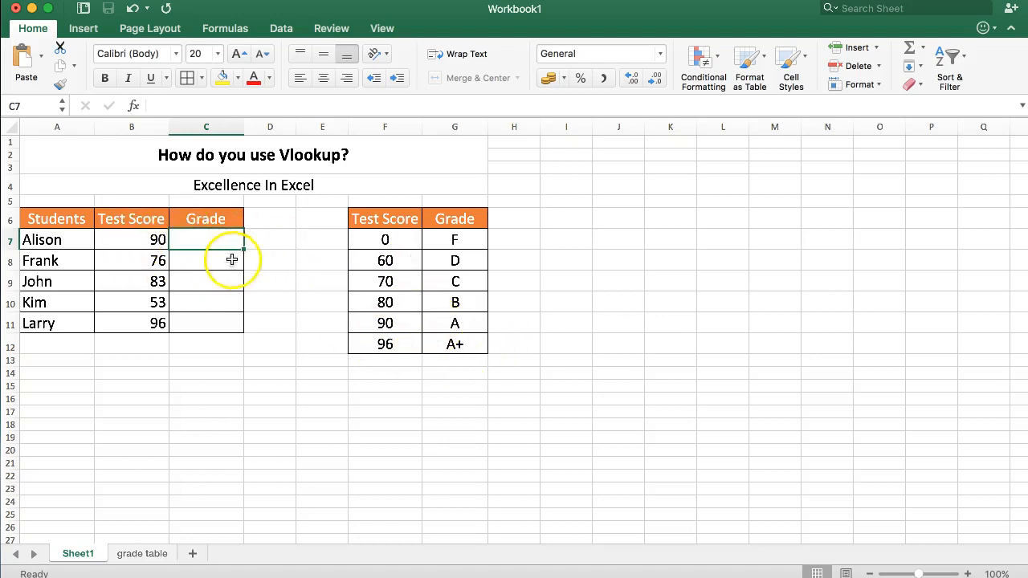
click(129, 234)
click(189, 241)
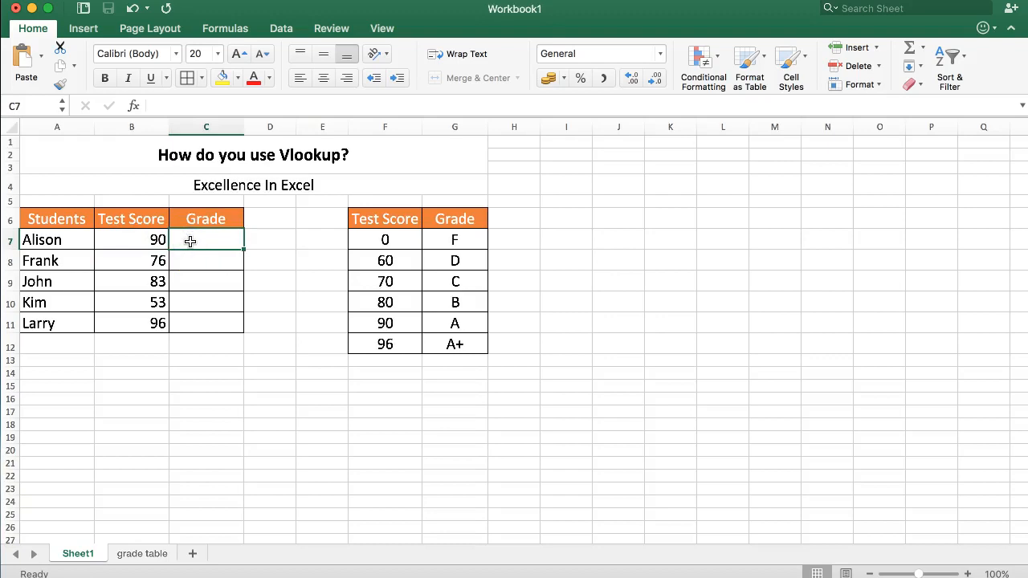
click(385, 324)
click(448, 321)
click(210, 233)
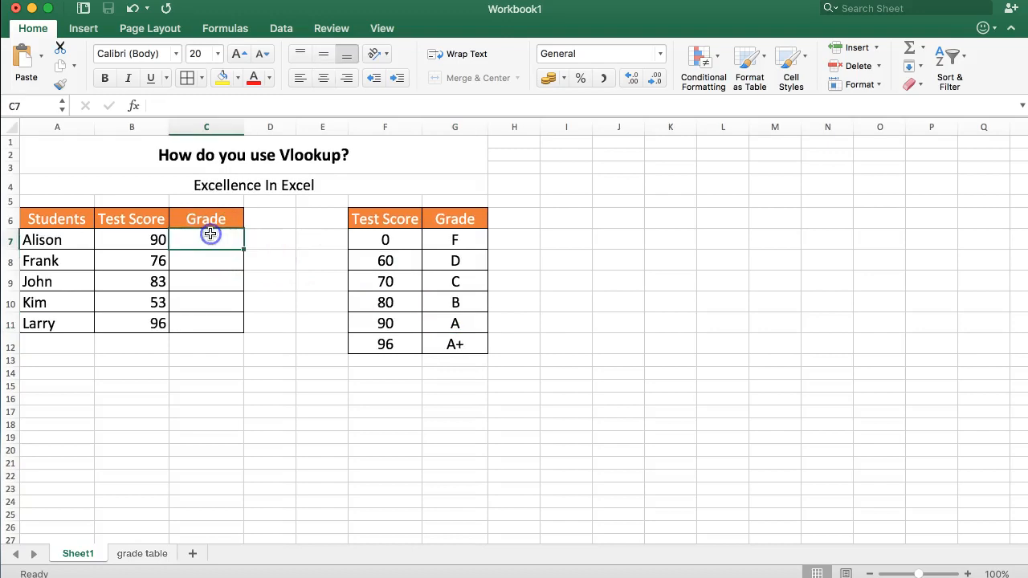
click(203, 261)
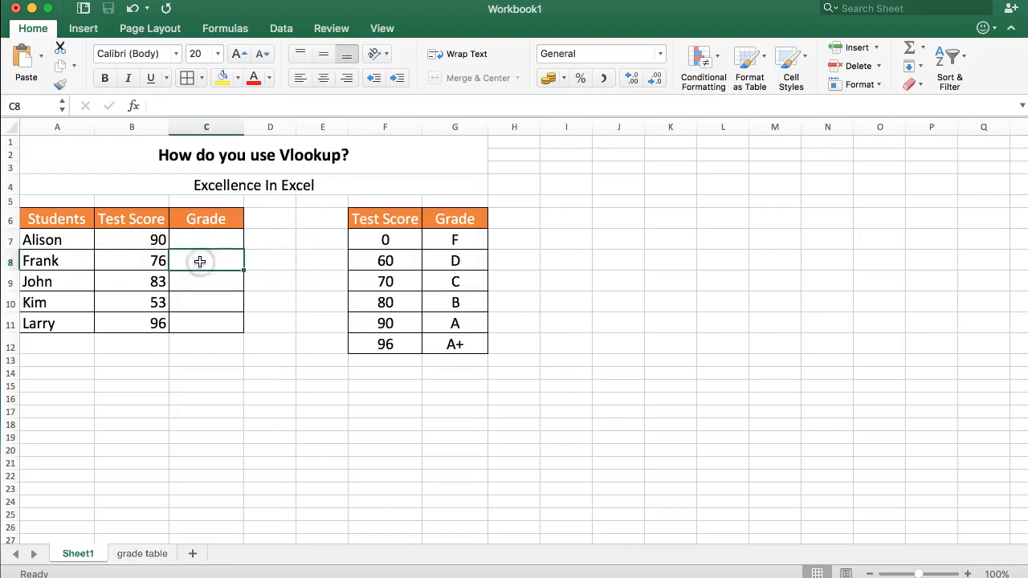
- Start a VLOOKUP formula in C7 with the Formula Builder and set its lookup_value to B7
click(189, 232)
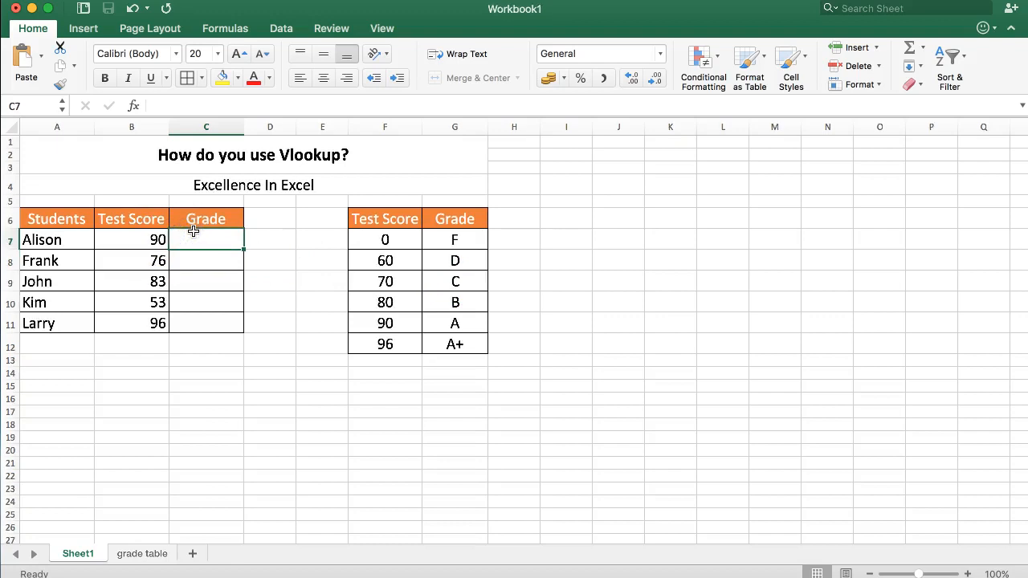
text(=VLOO)
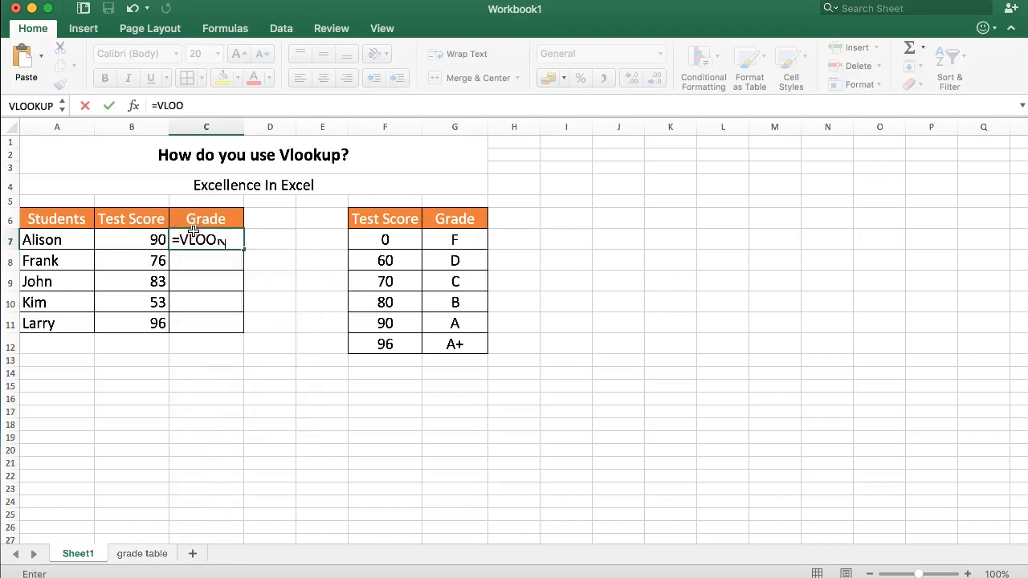
text(KUP()
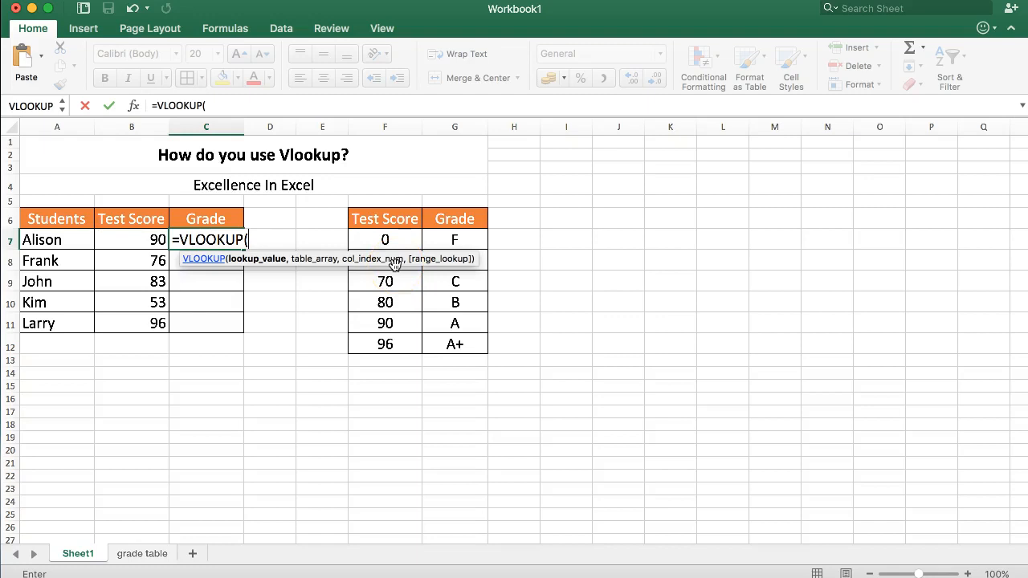
click(134, 107)
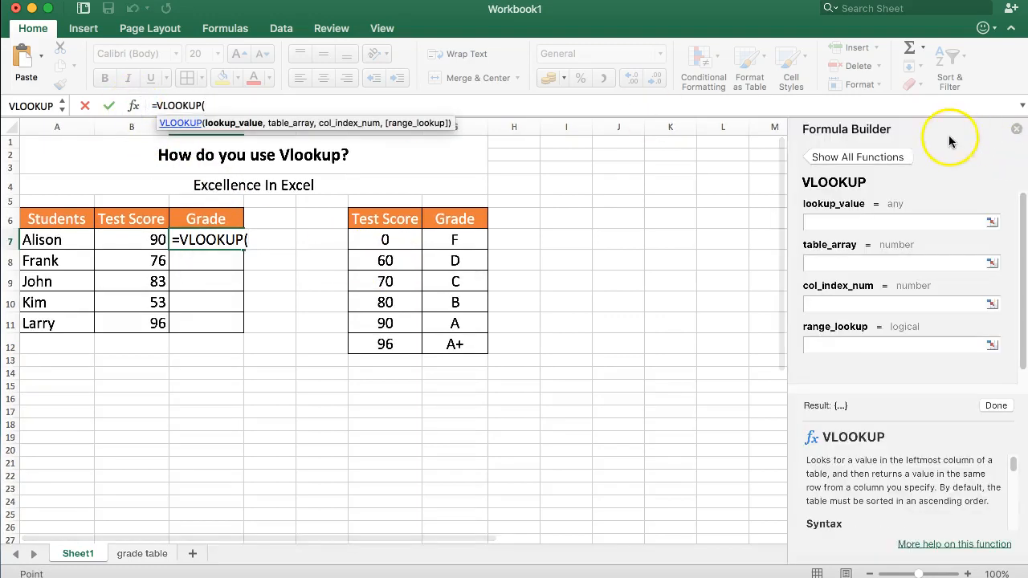
click(860, 226)
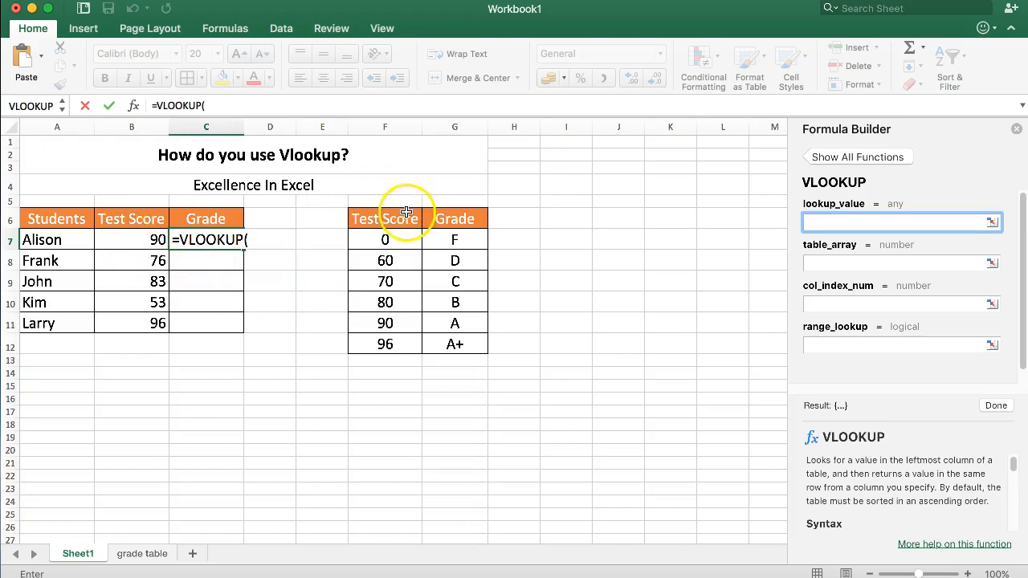
click(119, 241)
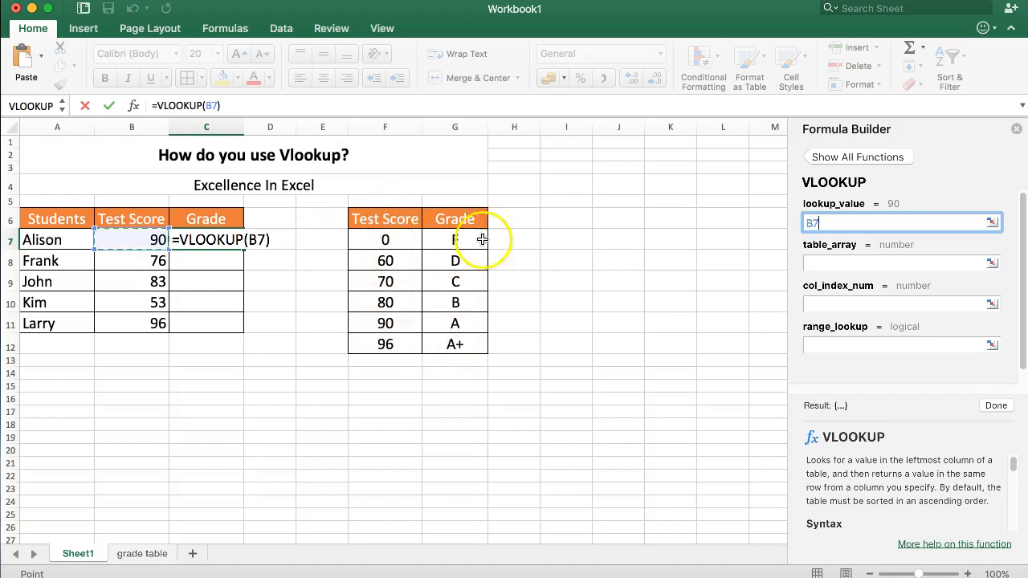
- Set the VLOOKUP table_array to the score and grade rows F7:G12, excluding the headers
click(833, 262)
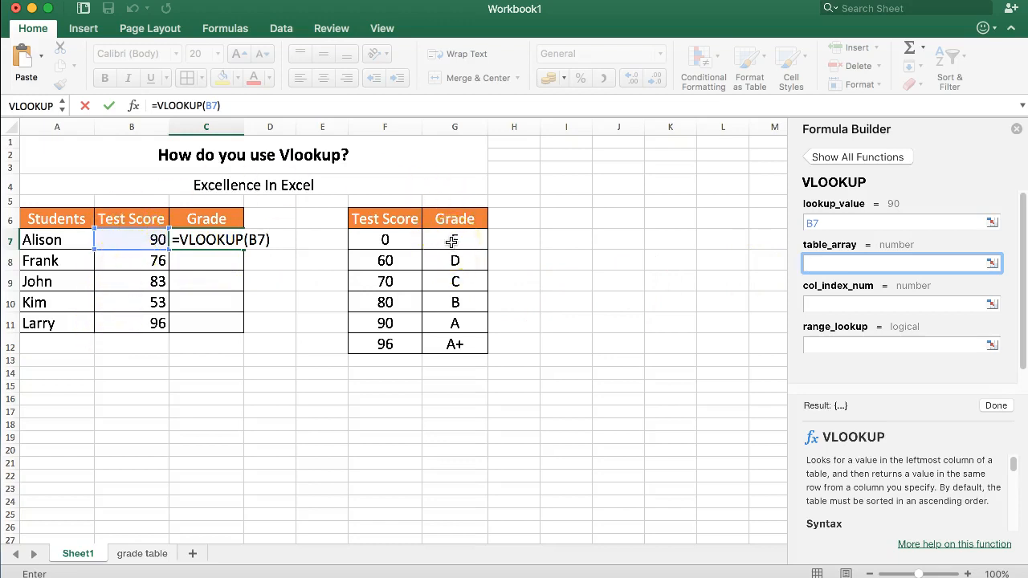
click(819, 259)
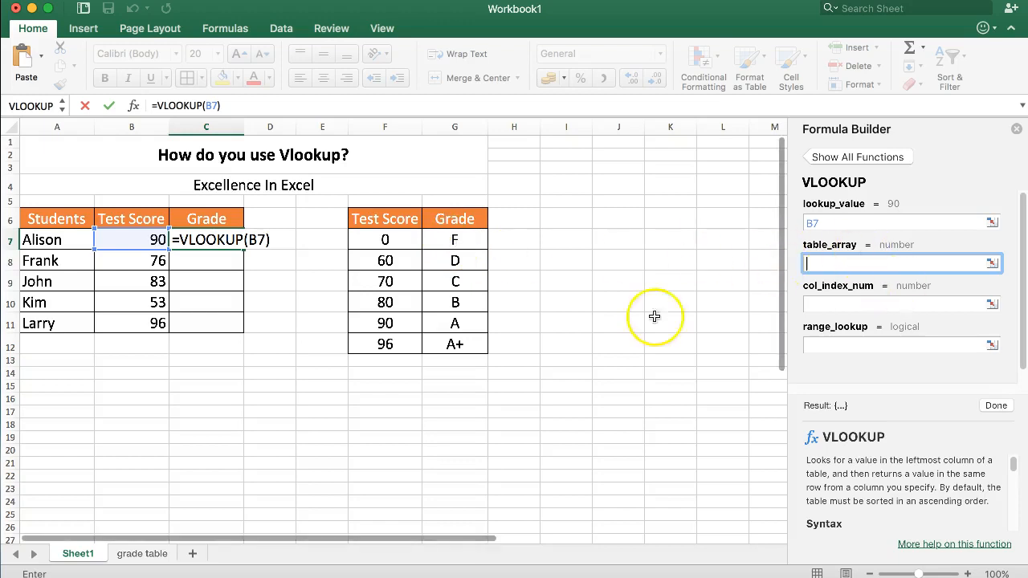
drag(375, 240, 452, 344)
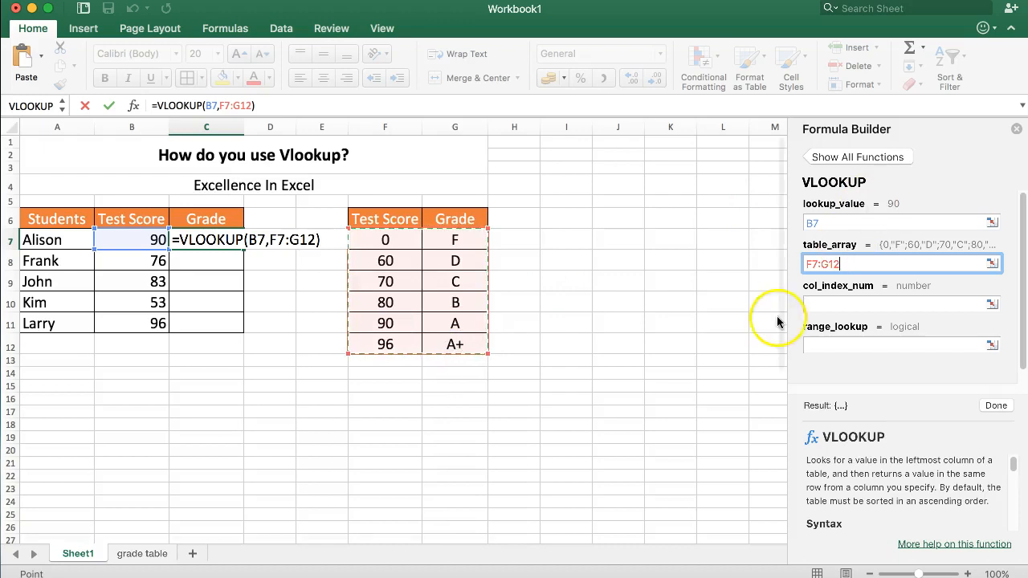
- Set col_index_num to 2 and range_lookup to 1, complete the VLOOKUP formula and close the Formula Builder
click(821, 305)
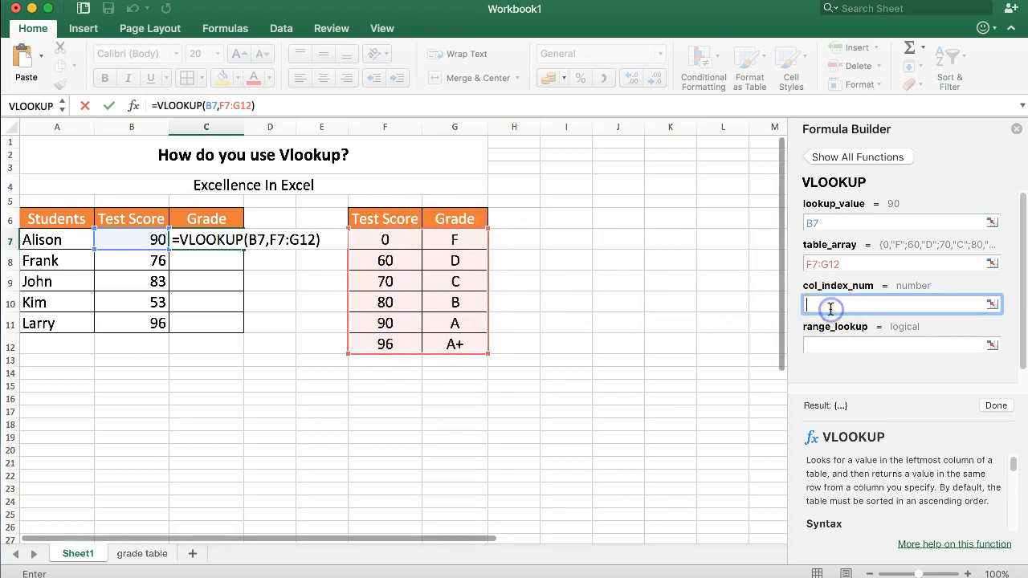
text(2)
click(830, 344)
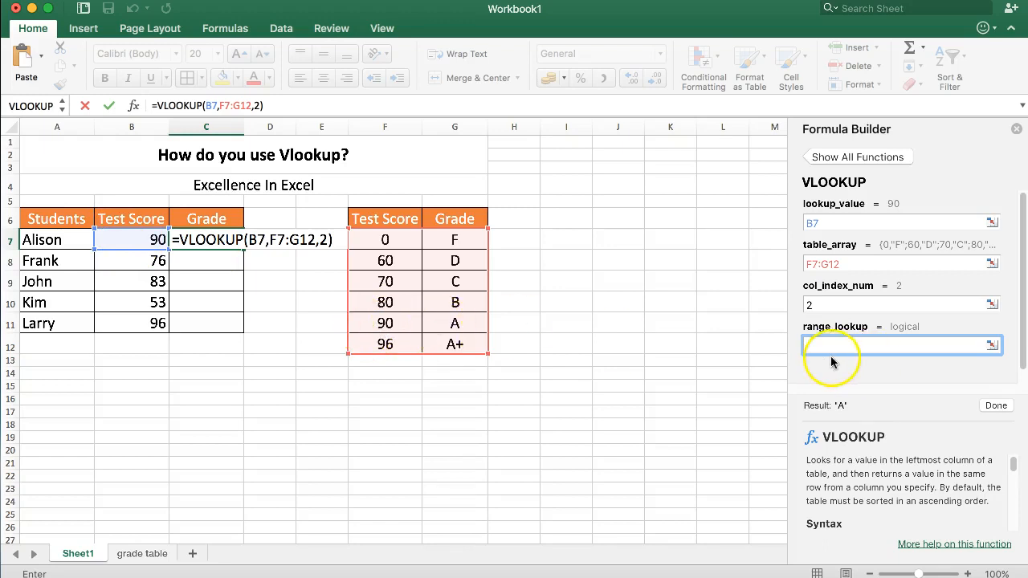
text(1)
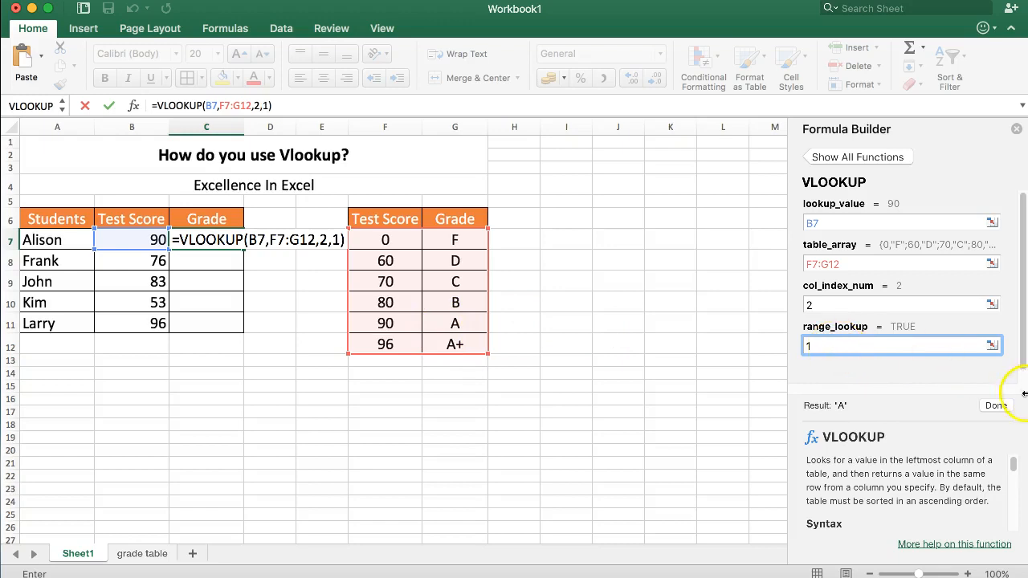
click(996, 406)
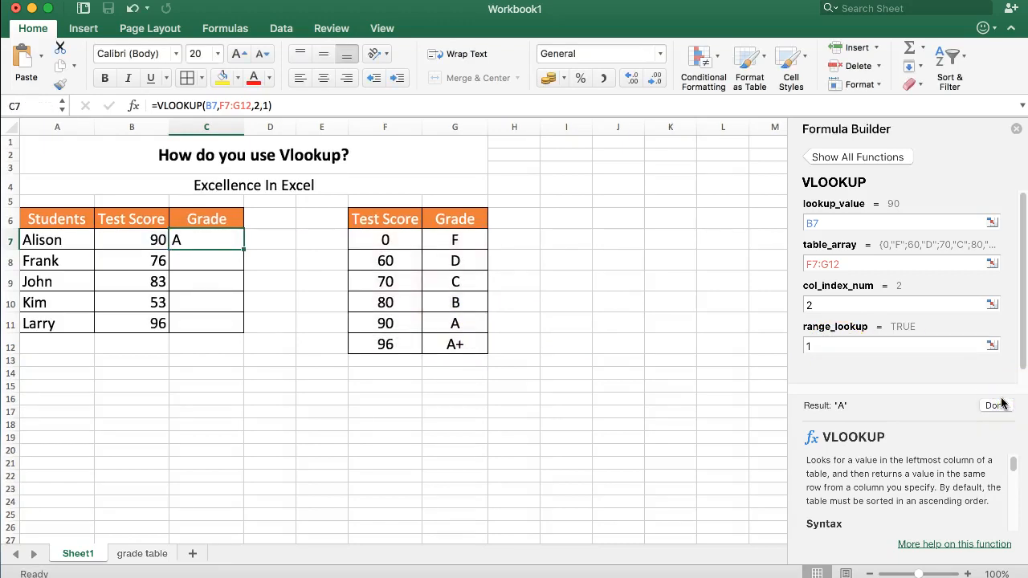
click(1016, 129)
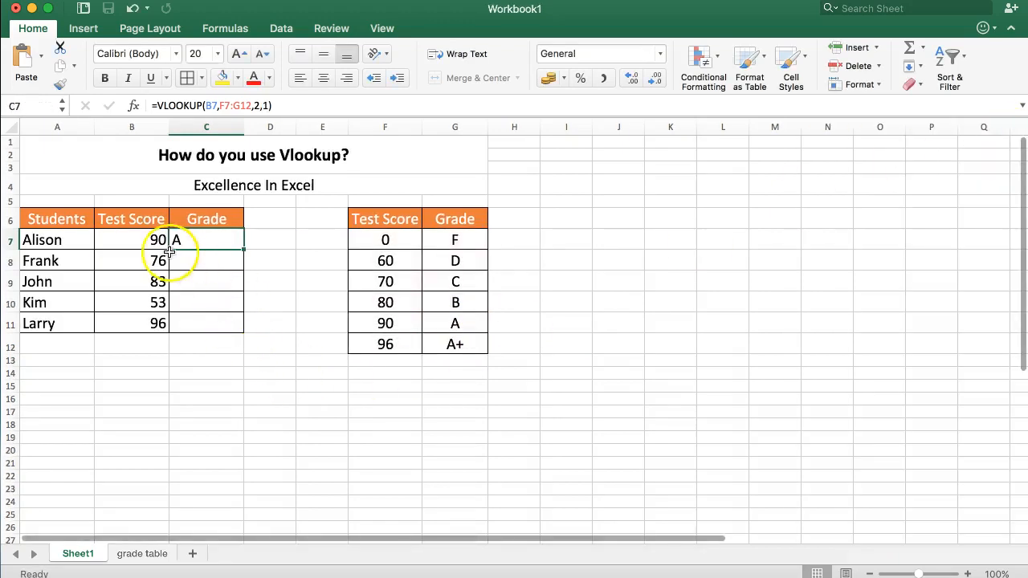
- Test the grade formula by entering 95 as the test score in B7 and replacing it with 96
click(122, 237)
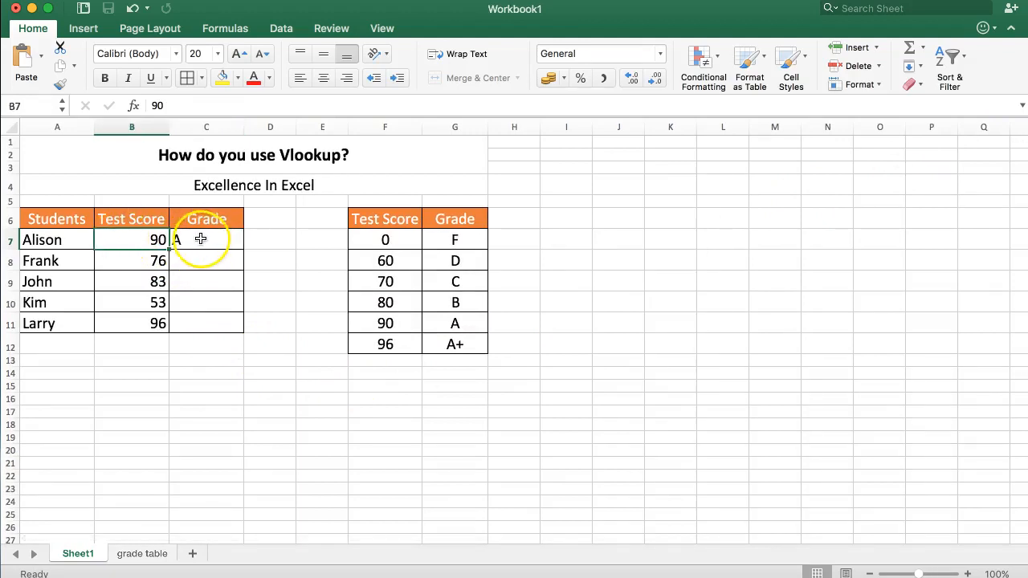
text(95)
key(Return)
click(96, 241)
text(96)
key(Return)
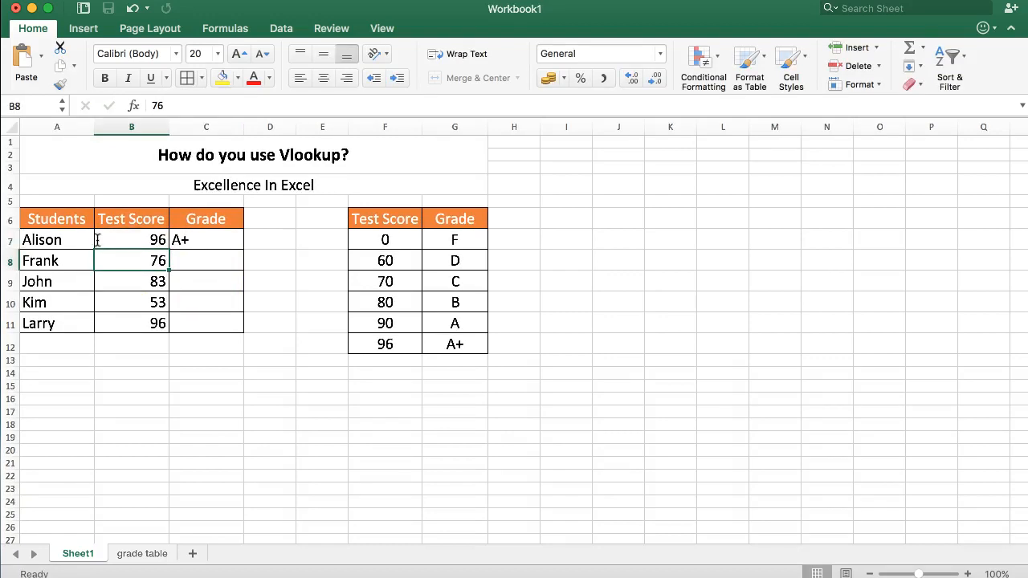
- Fill the VLOOKUP formula from C7 down the Grade column to C11
click(192, 237)
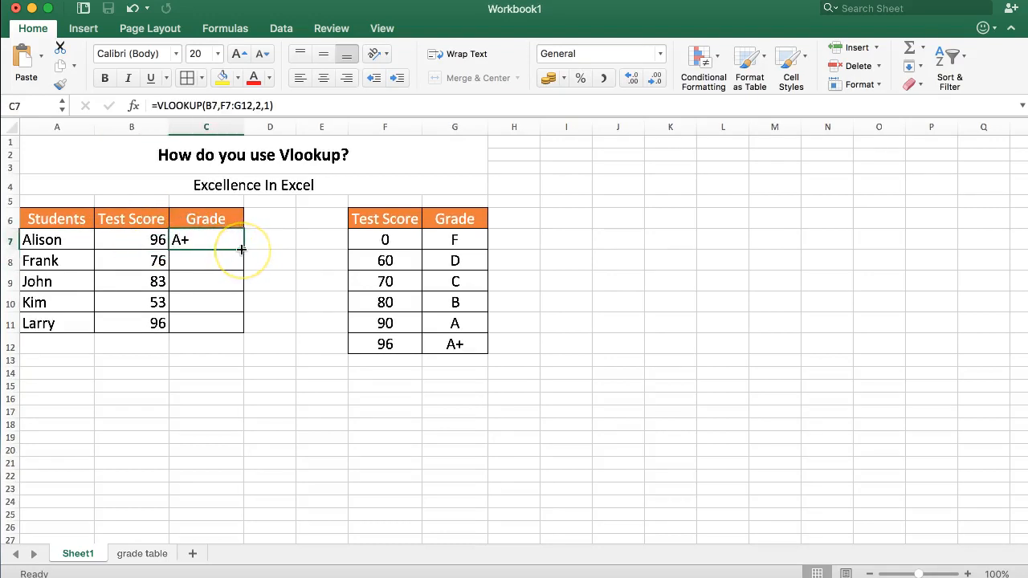
mouse_move(241, 250)
mouse_down()
mouse_move(213, 265)
mouse_move(213, 291)
mouse_move(211, 266)
mouse_move(240, 251)
mouse_up()
double_click(243, 249)
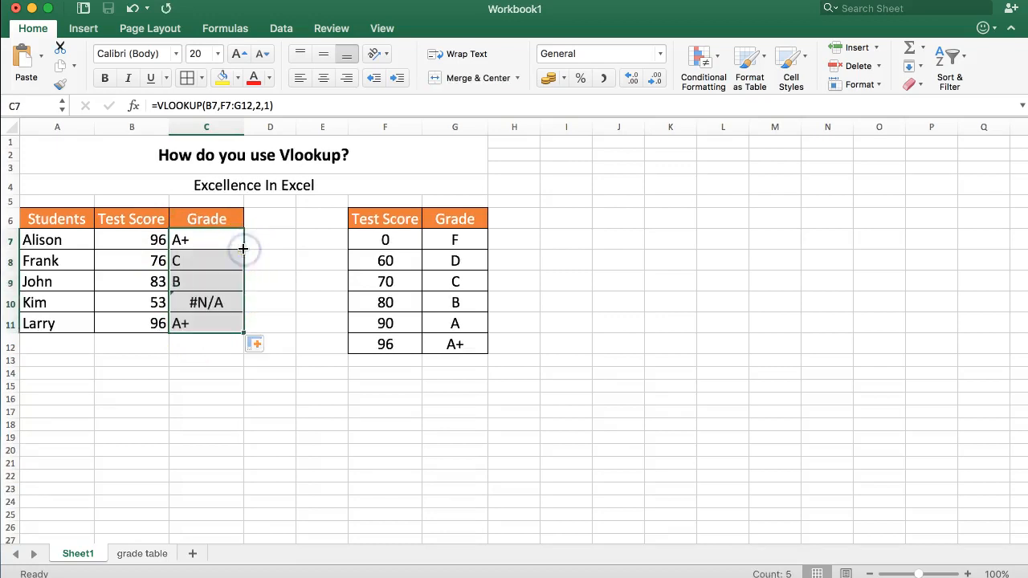
click(273, 240)
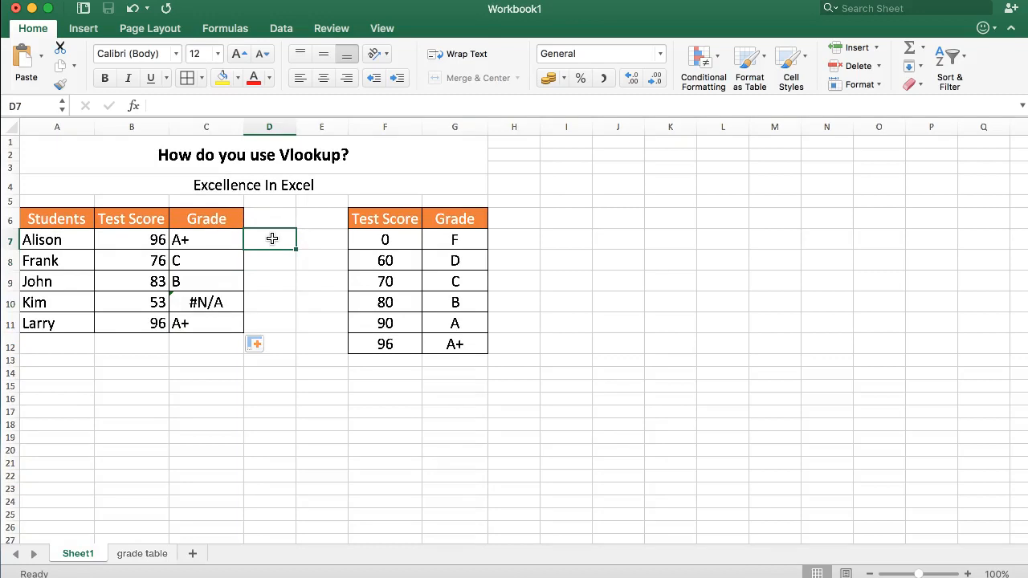
- Examine the table_array references in the VLOOKUP formulas of C7, C8 and C11, leaving the formulas unedited
double_click(207, 237)
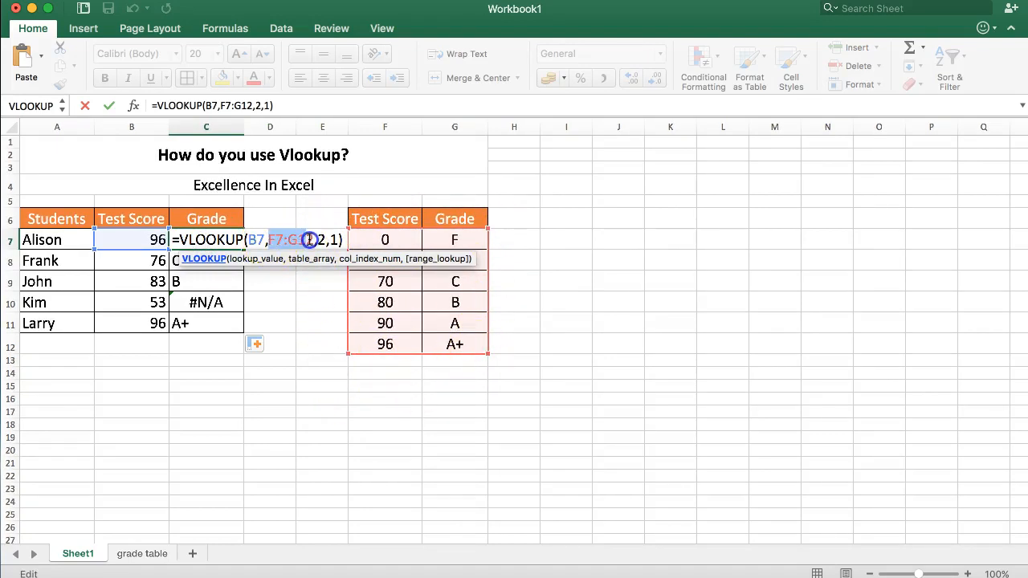
drag(311, 239, 314, 239)
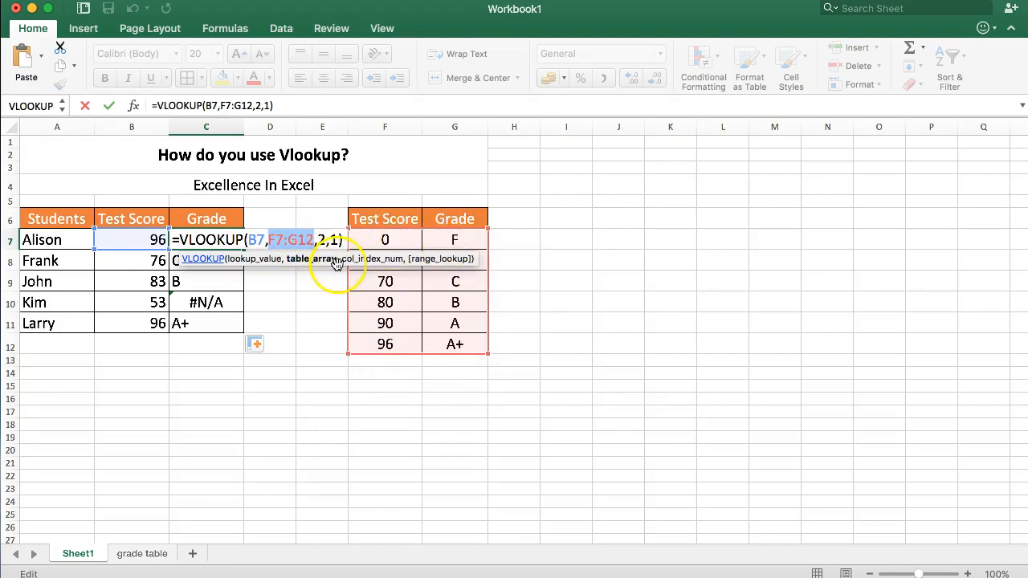
key(Return)
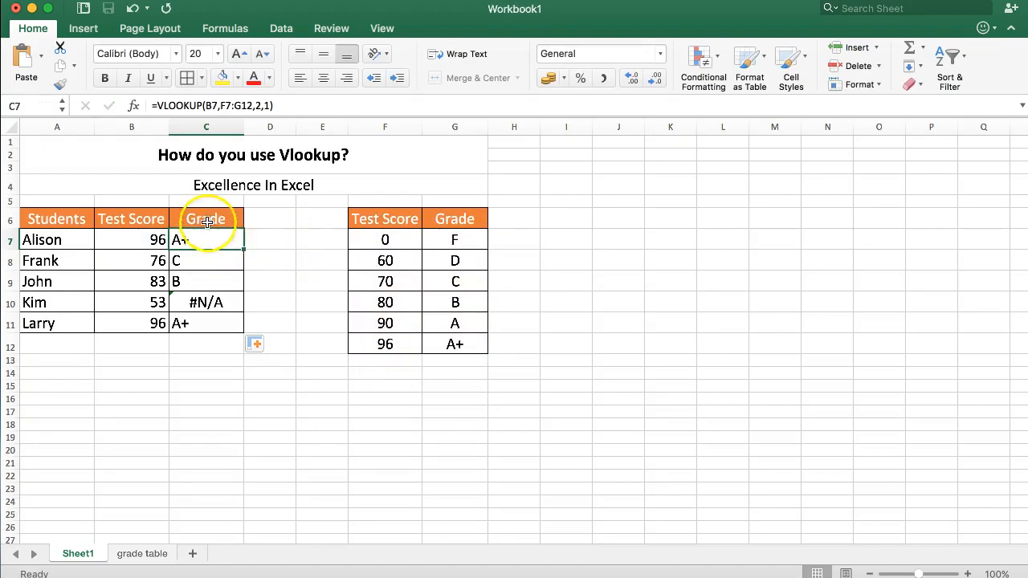
click(206, 259)
double_click(200, 259)
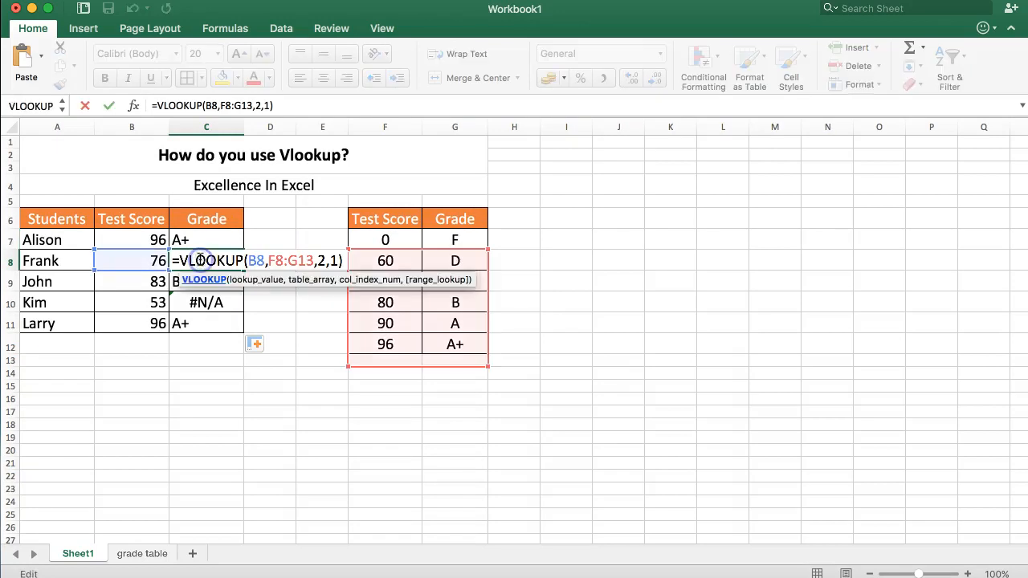
click(284, 260)
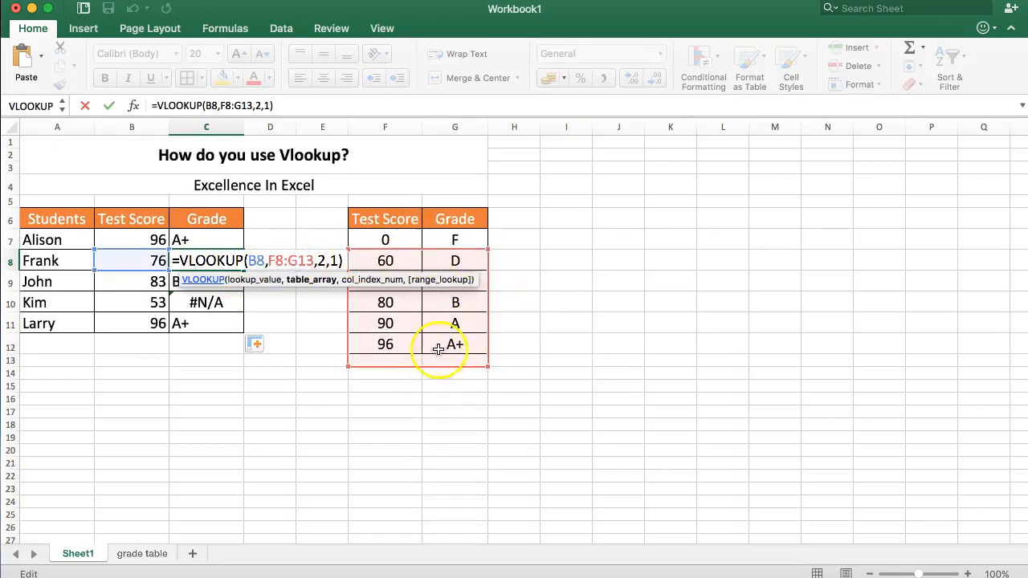
key(Escape)
double_click(199, 319)
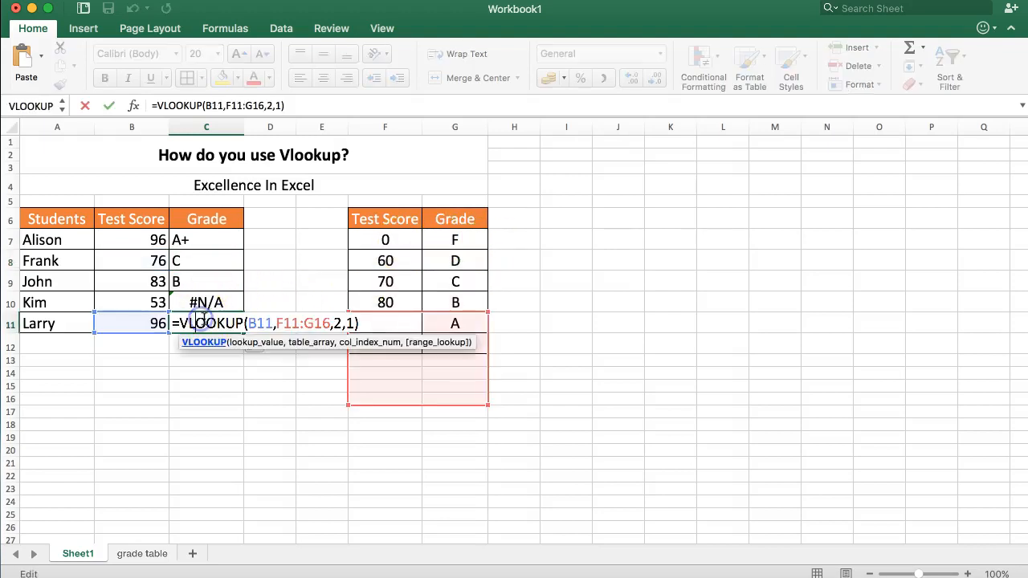
key(Escape)
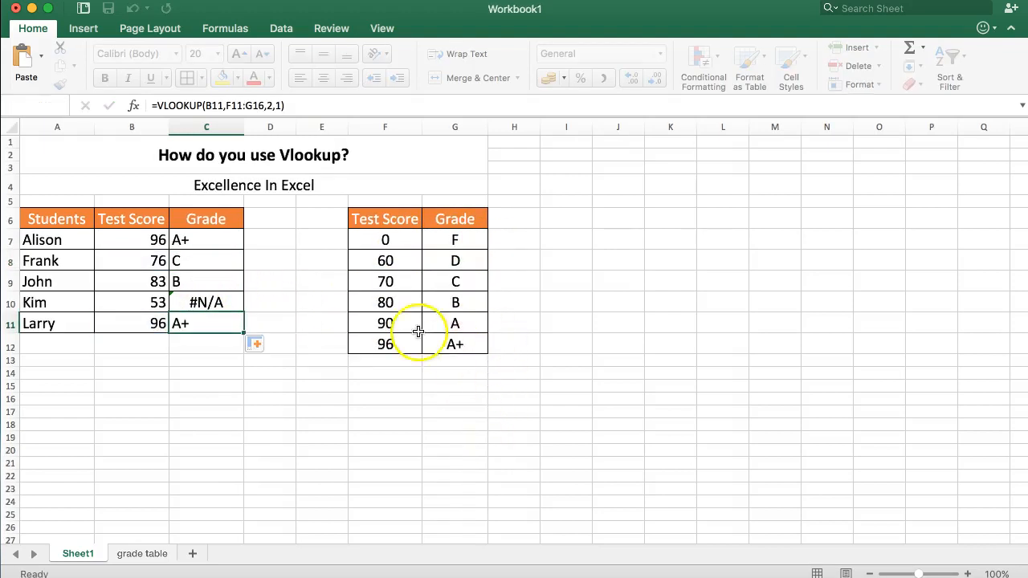
- Copy the C7 grade formula down through C11 again and reselect C7
click(200, 244)
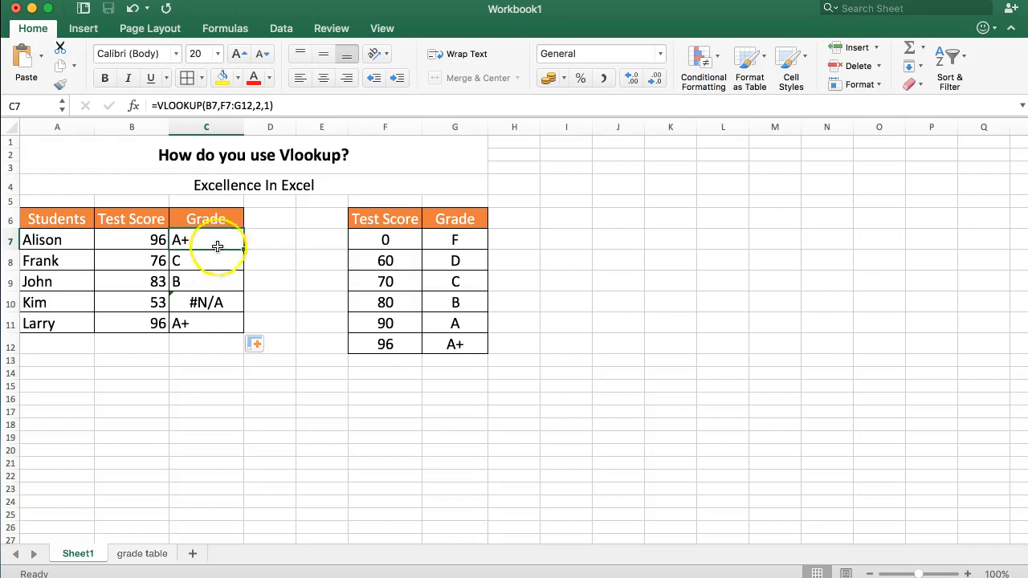
drag(241, 248, 236, 328)
click(209, 245)
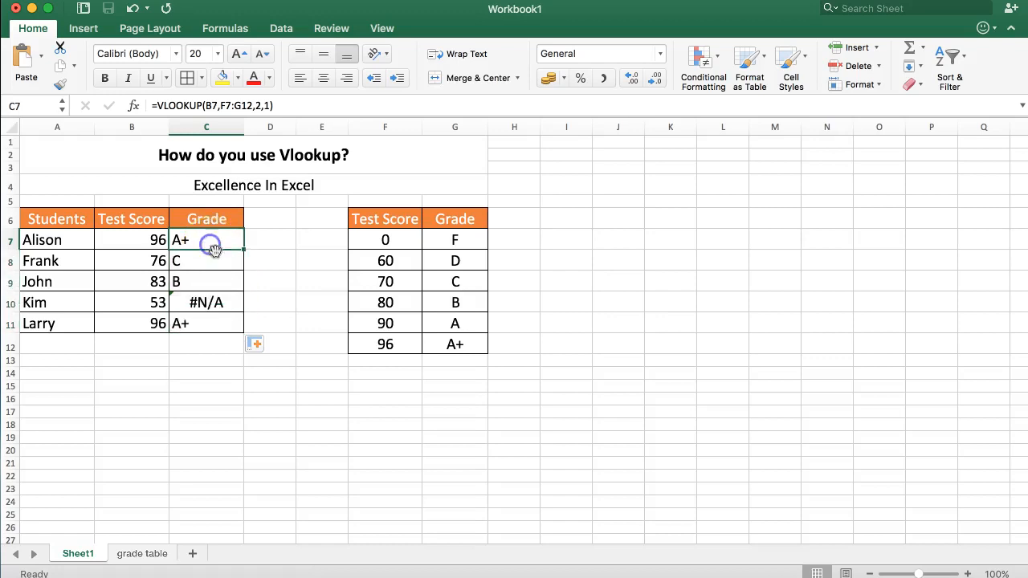
click(376, 259)
click(198, 237)
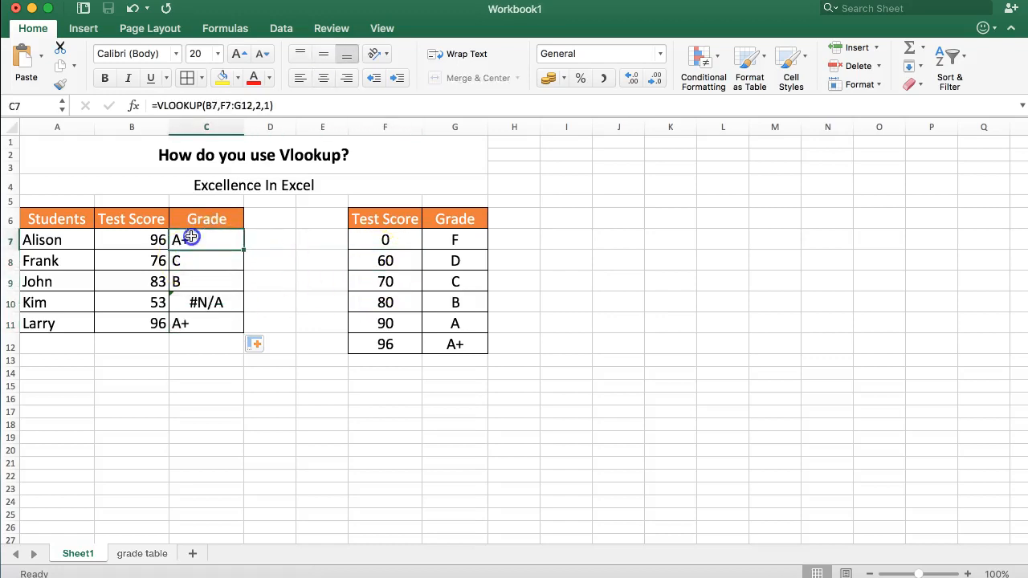
double_click(208, 106)
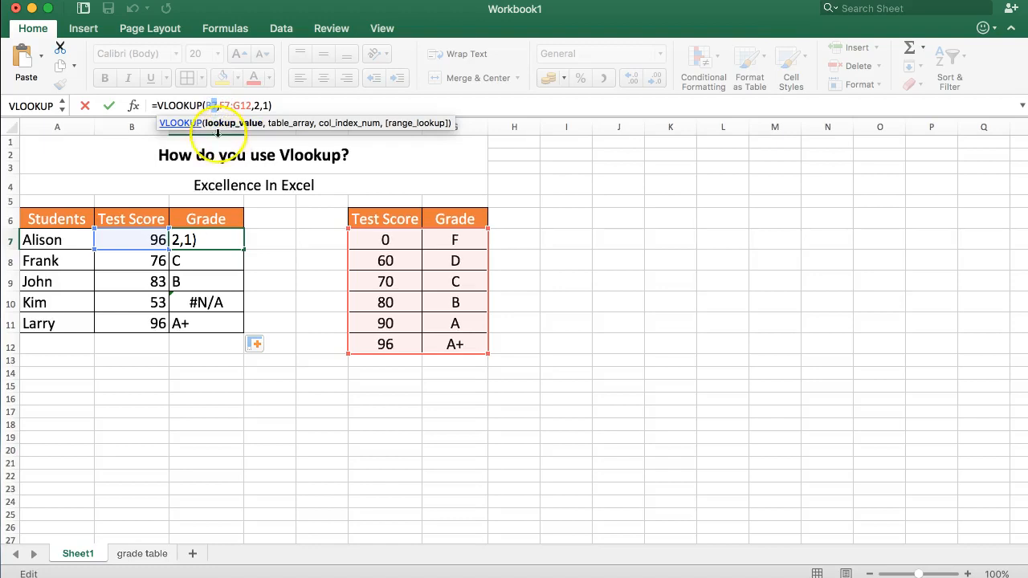
key(Escape)
click(205, 247)
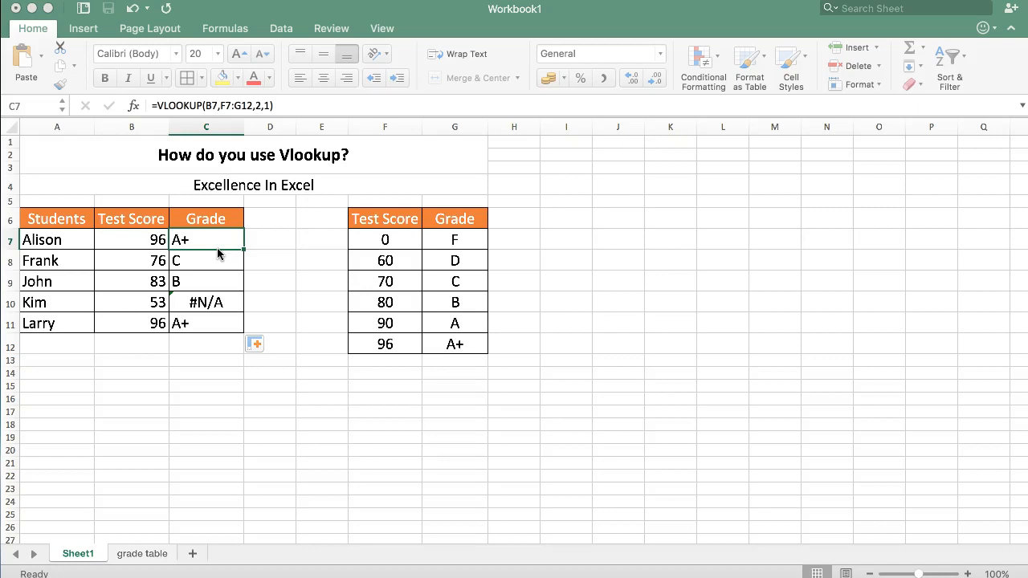
- Make the table_array in the C7 VLOOKUP formula absolute as $F$7:$G$12 and fill the formula down through C11
click(223, 248)
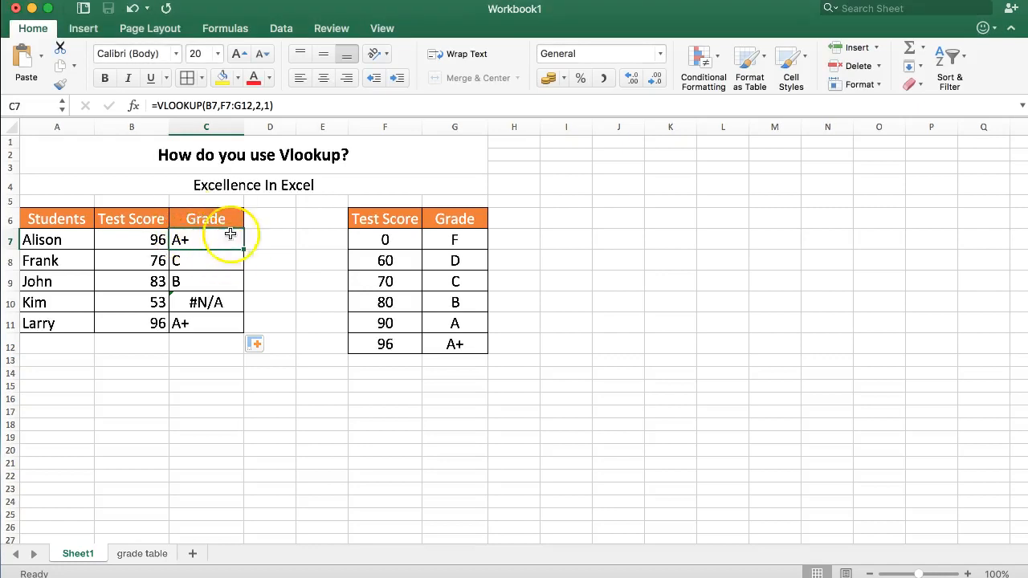
click(239, 105)
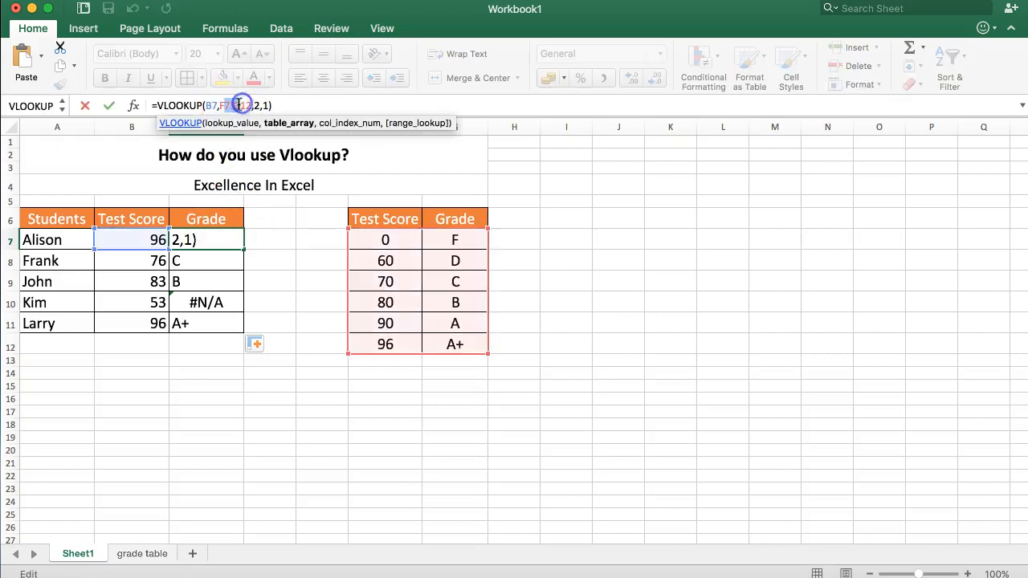
click(227, 105)
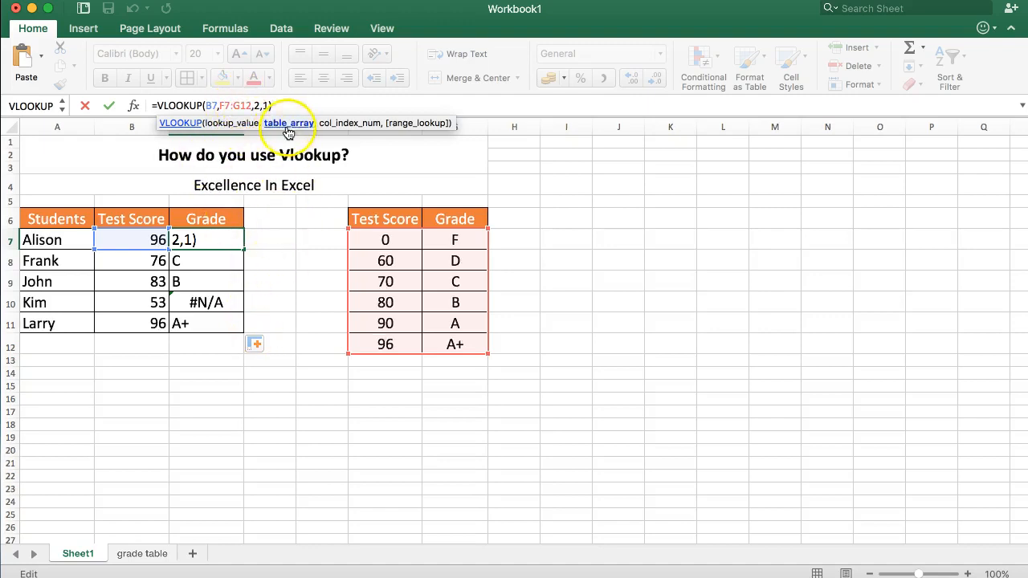
key(F4)
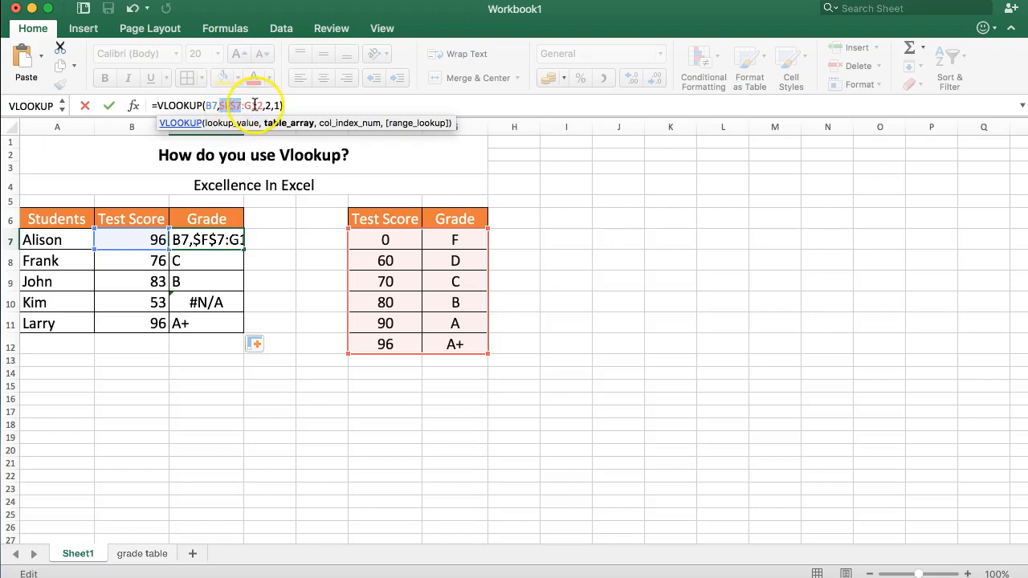
click(253, 105)
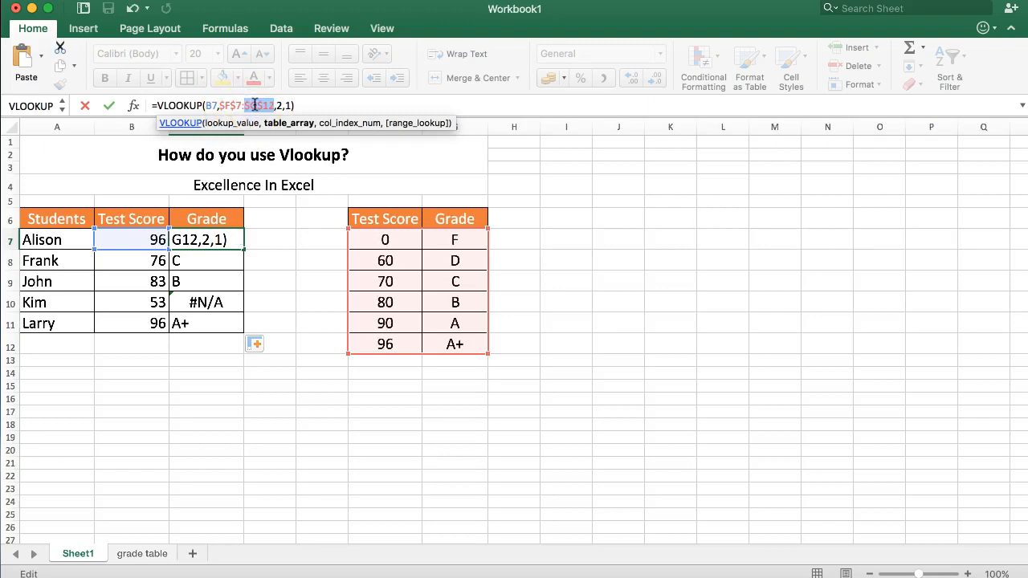
click(253, 103)
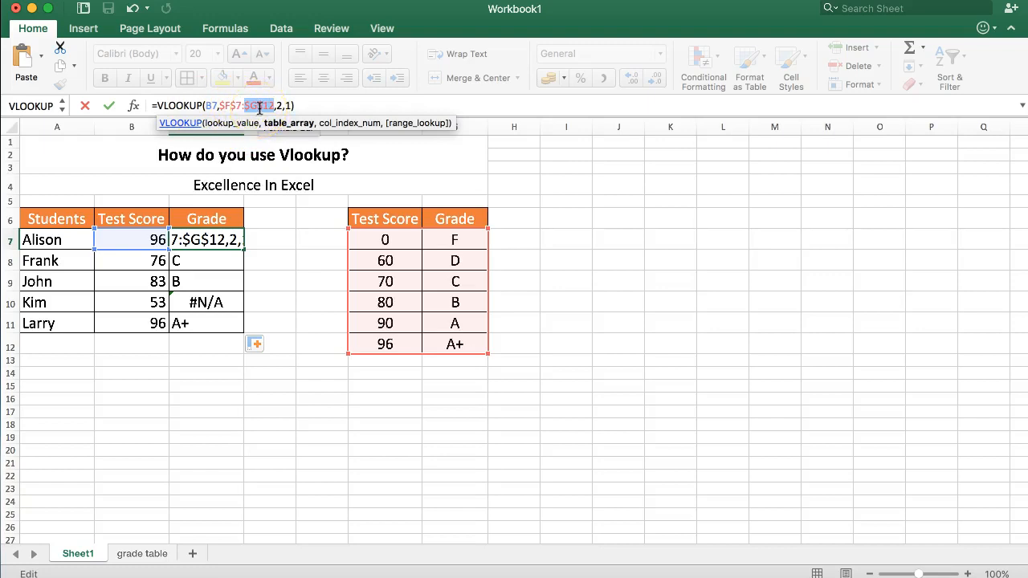
key(Return)
click(213, 244)
drag(243, 250, 230, 325)
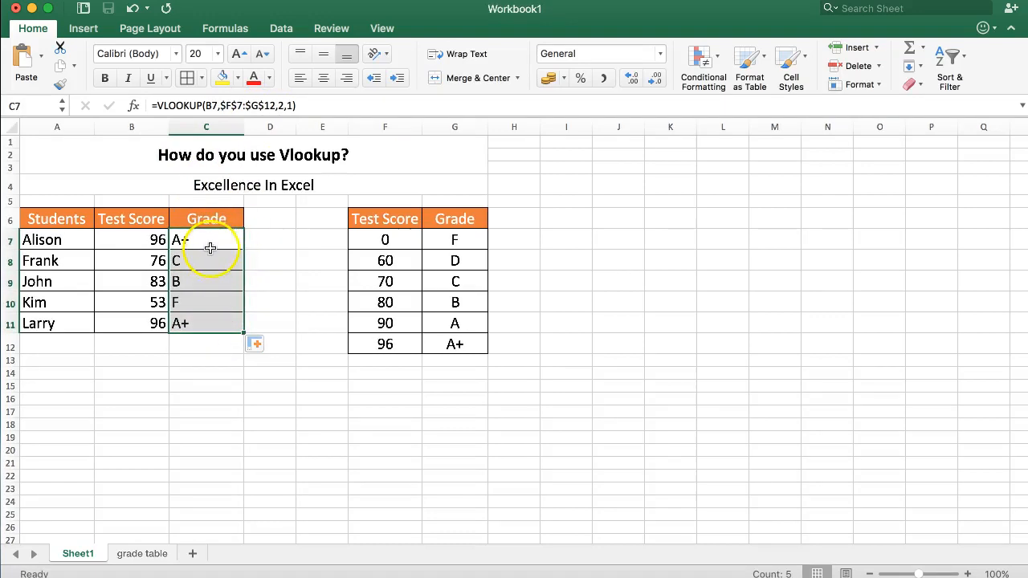
- Check the lookup_value and table_array references in each Grade formula from C11 up to C7, leaving the formulas unedited
double_click(191, 327)
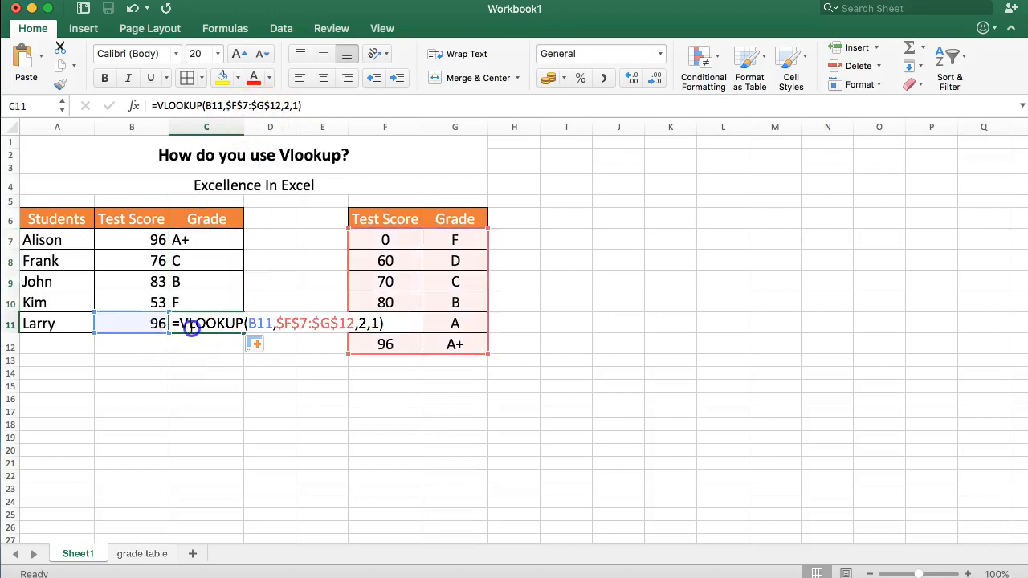
key(Escape)
double_click(190, 304)
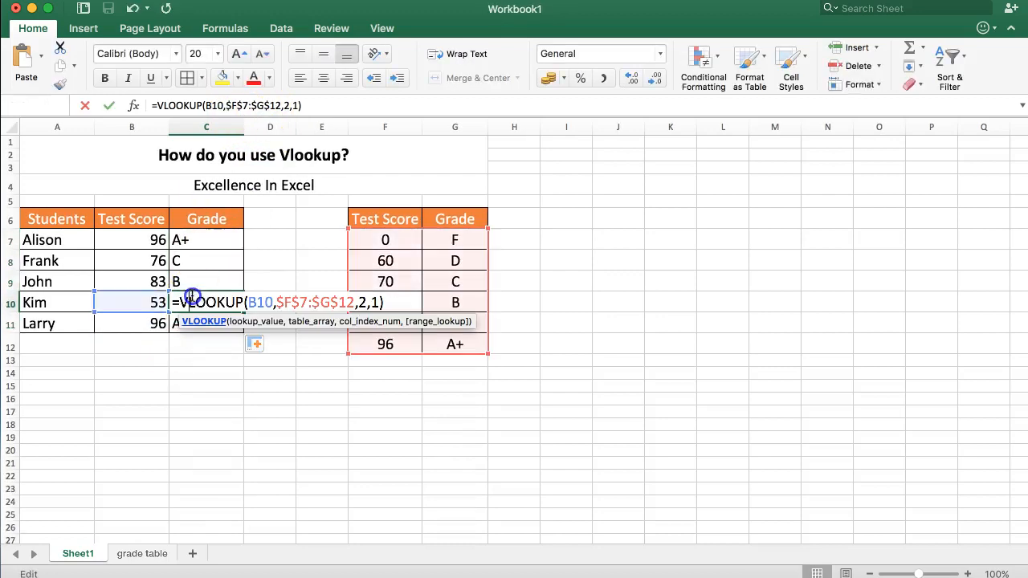
key(Escape)
double_click(203, 278)
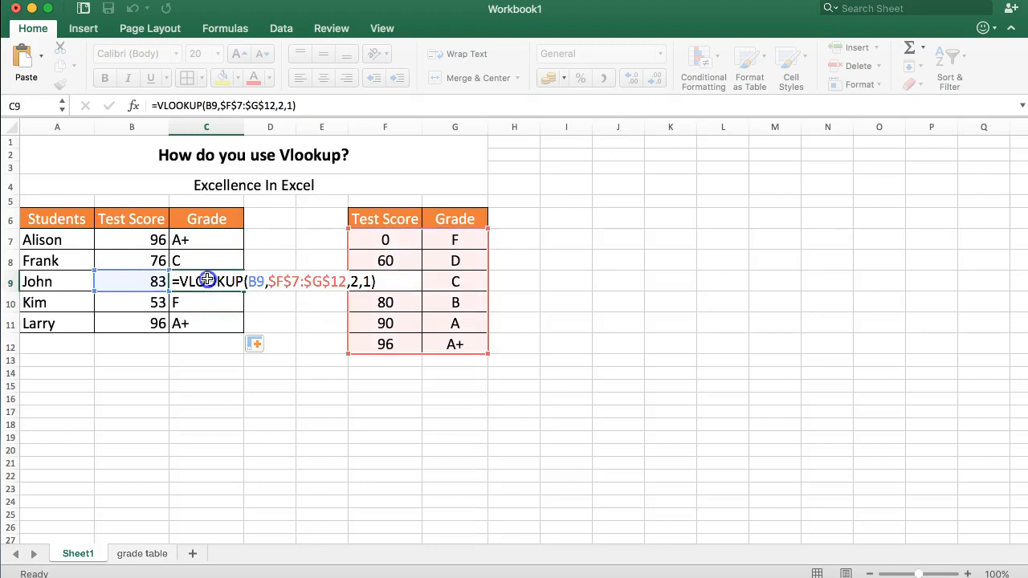
key(Escape)
double_click(208, 260)
key(Escape)
double_click(207, 239)
key(Escape)
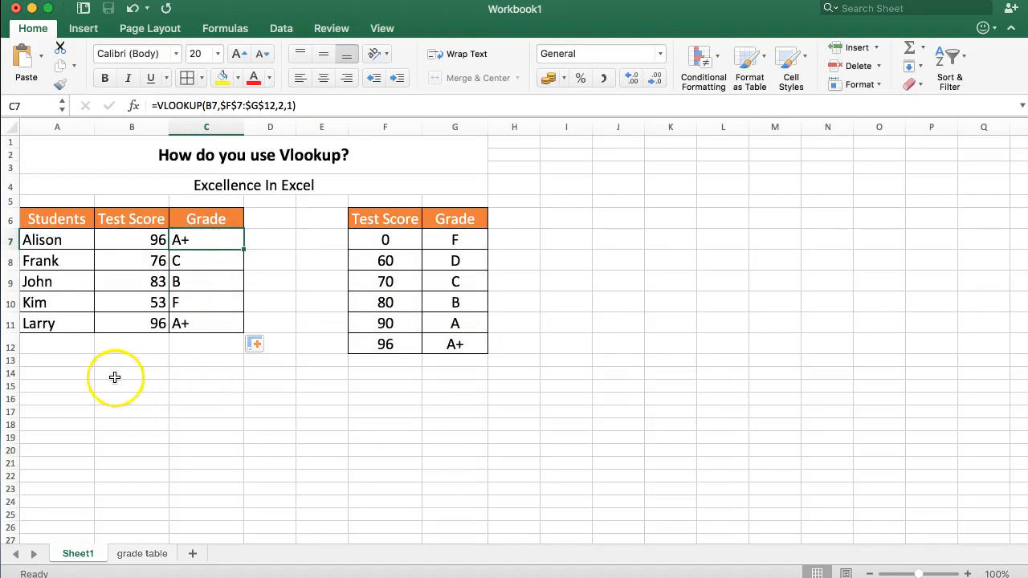